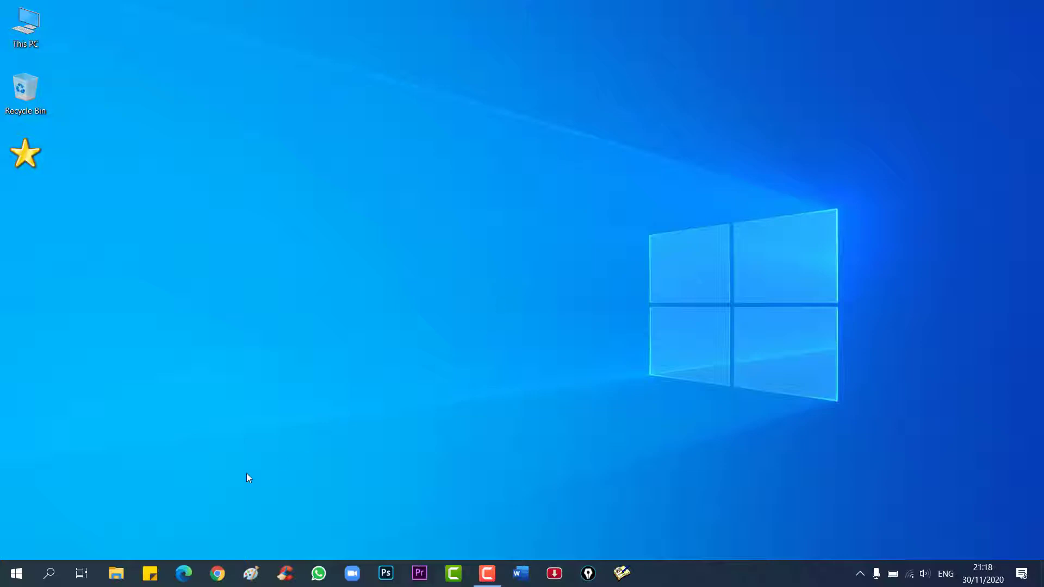
Open the Time & Language settings at the Language page and expand the English (United Kingdom) entry under preferred languages.
left_click(25, 574)
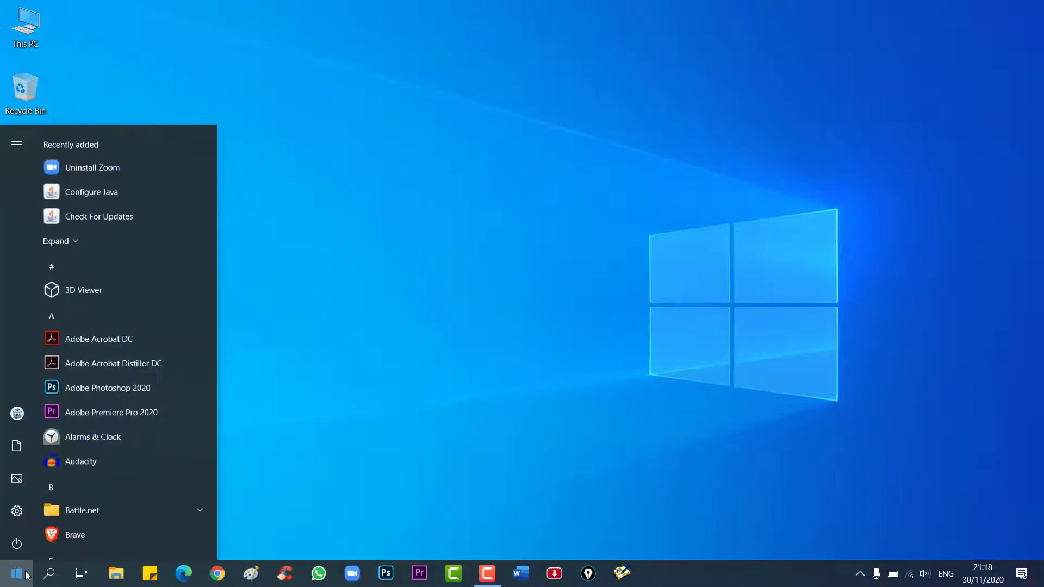
left_click(20, 523)
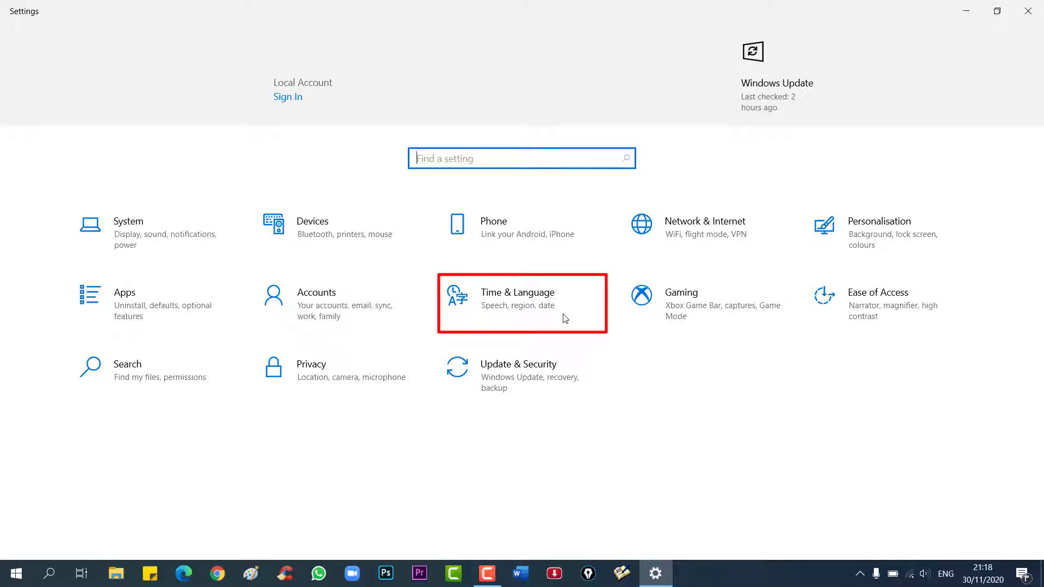
left_click(565, 319)
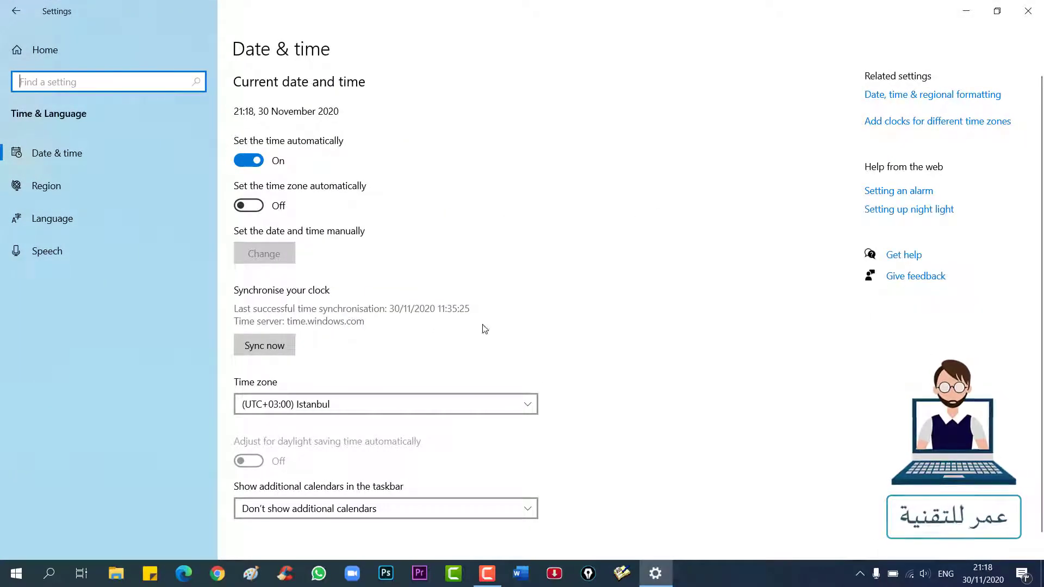
left_click(137, 232)
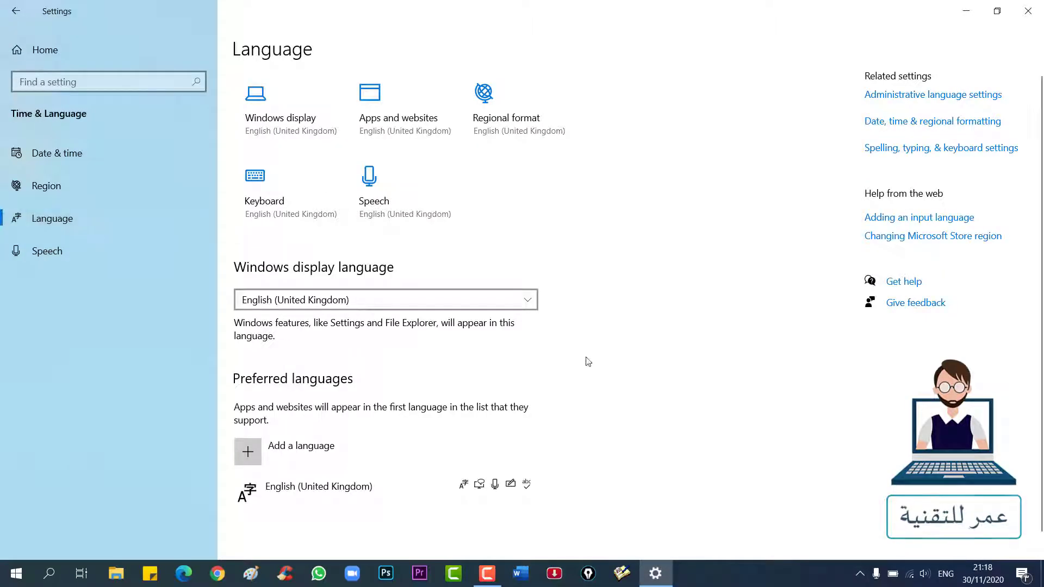
scroll(656, 351, "down", 1)
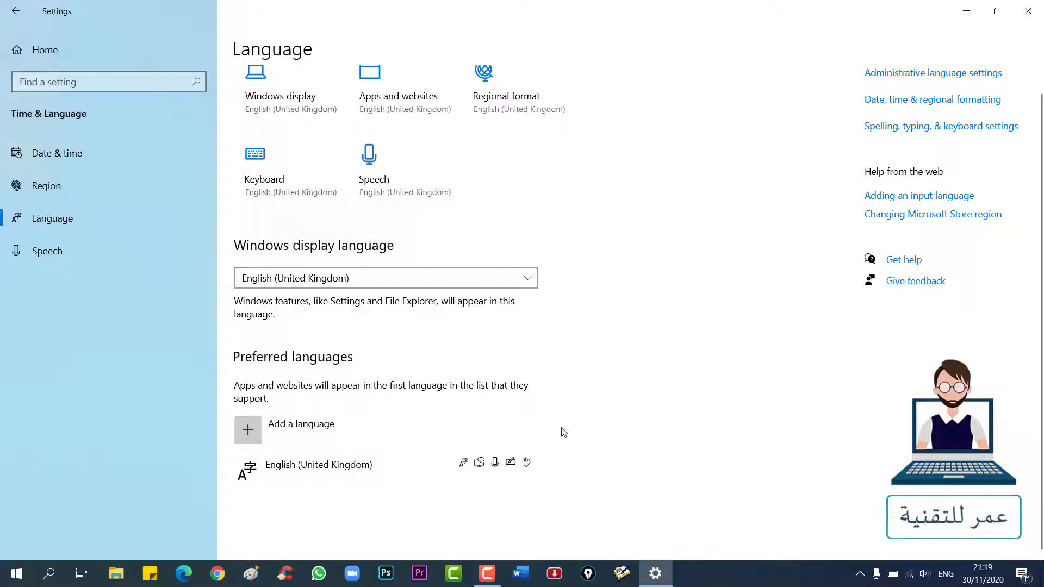
left_click(363, 470)
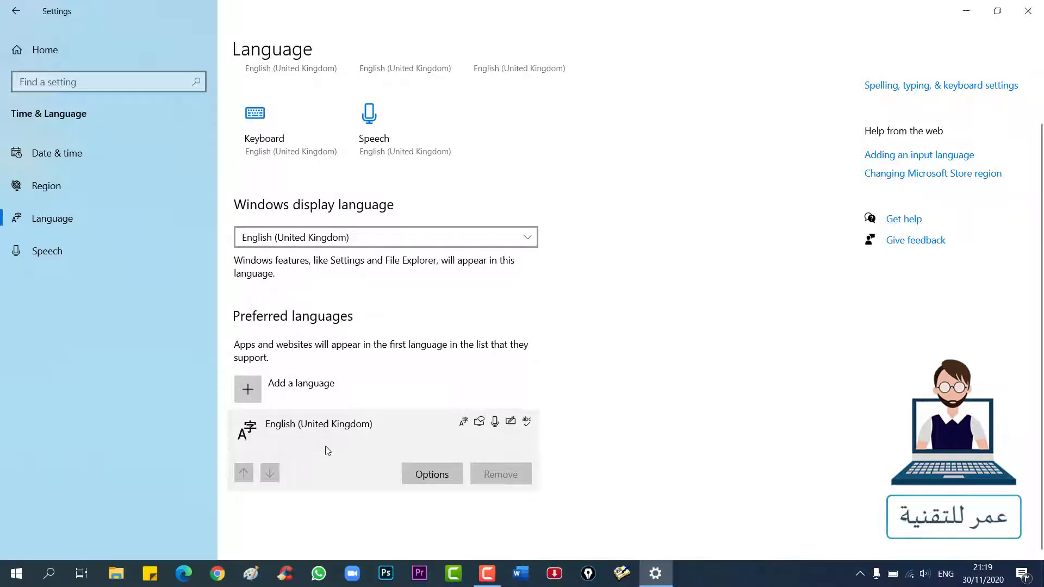
Add Arabic (Saudi Arabia) as a preferred language and install its language pack and text-to-speech, without setting it as display language.
left_click(312, 402)
scroll(546, 363, "down", 5)
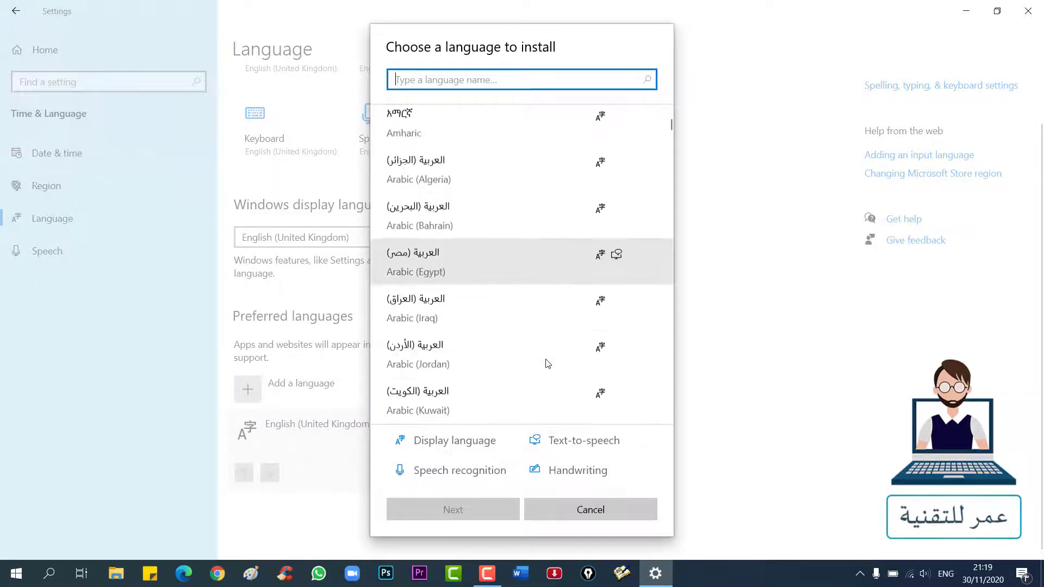
scroll(547, 364, "down", 5)
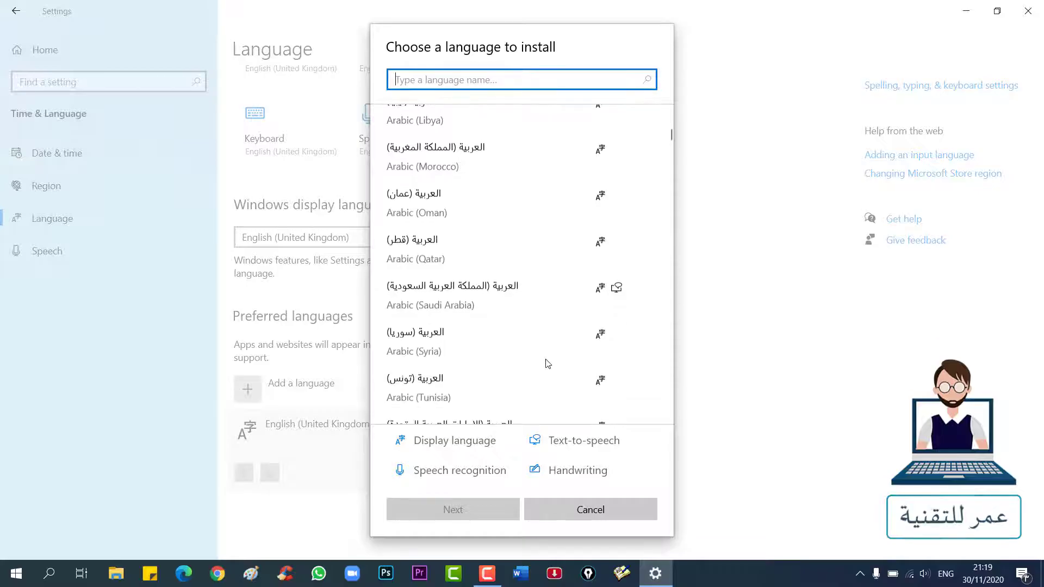
left_click(538, 302)
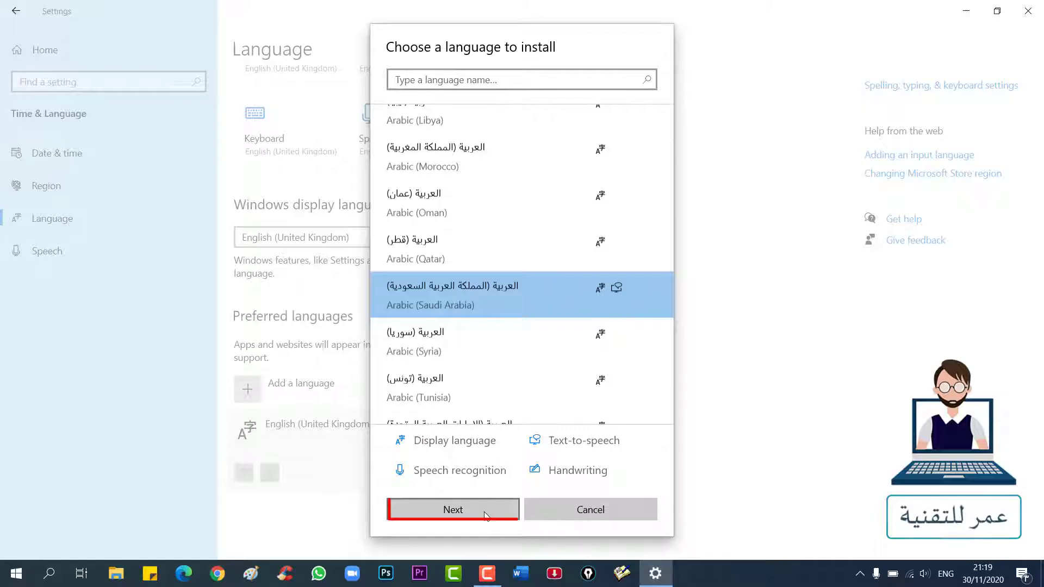
left_click(485, 514)
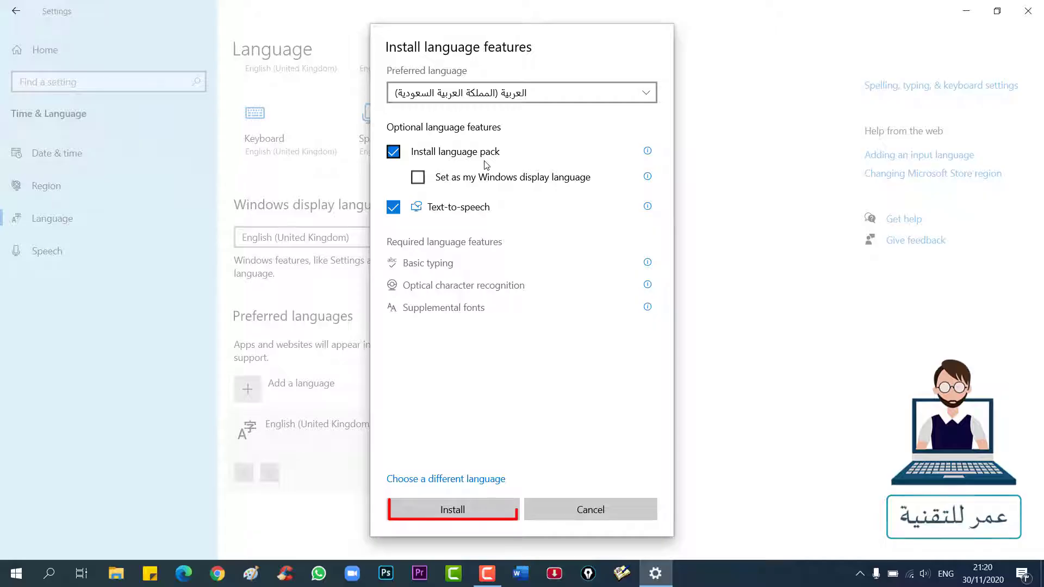
left_click(502, 507)
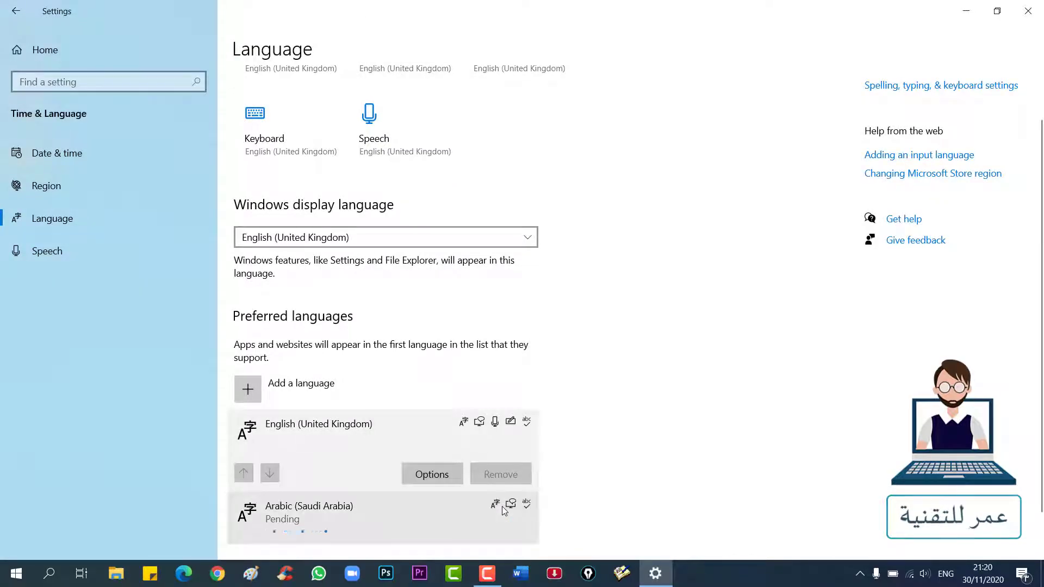
Check the language options of Arabic (Saudi Arabia) for the language pack's installation status, and return to the Language page.
scroll(585, 475, "down", 1)
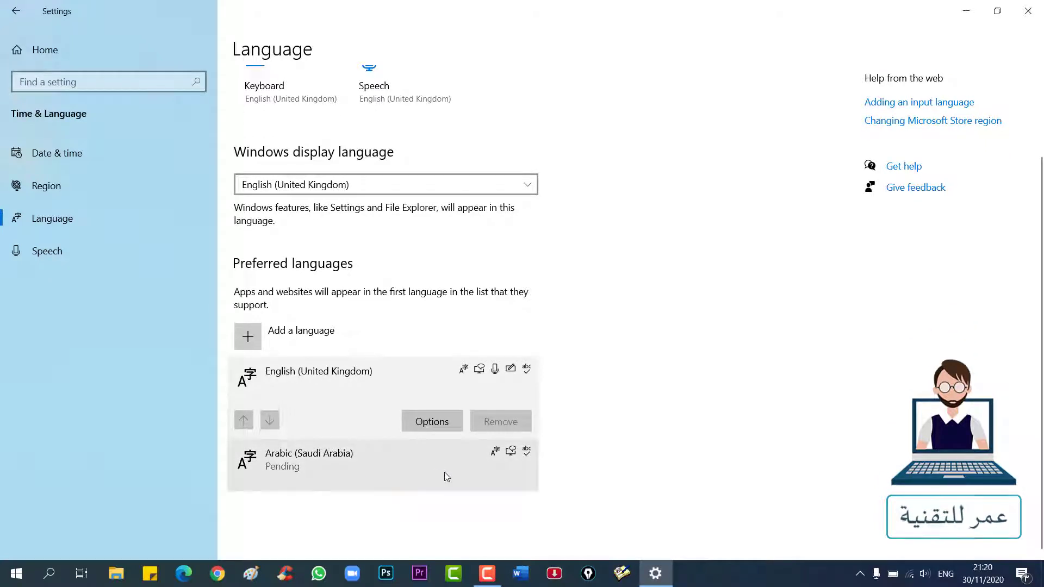
left_click(405, 457)
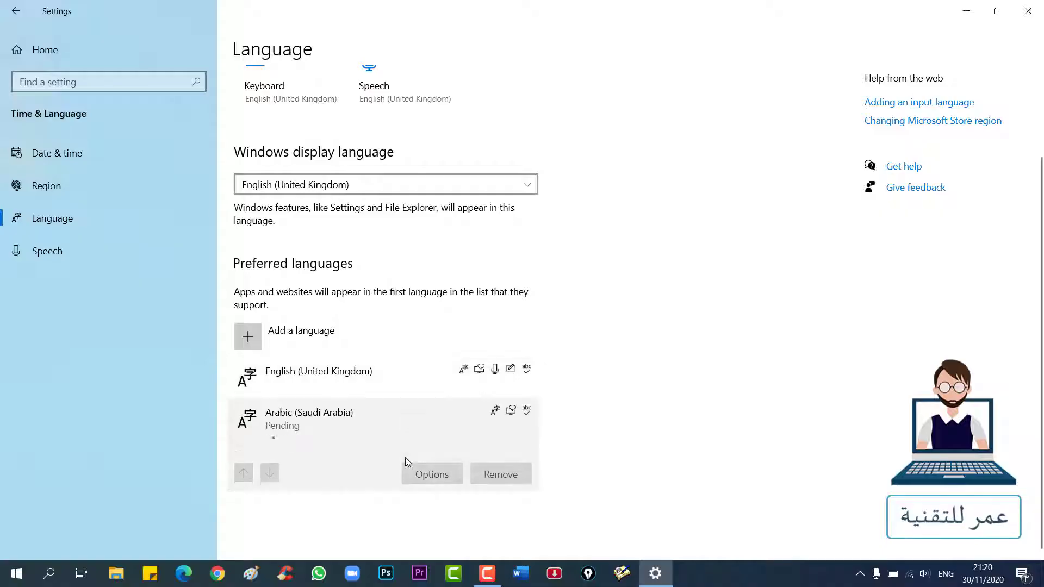
left_click(428, 475)
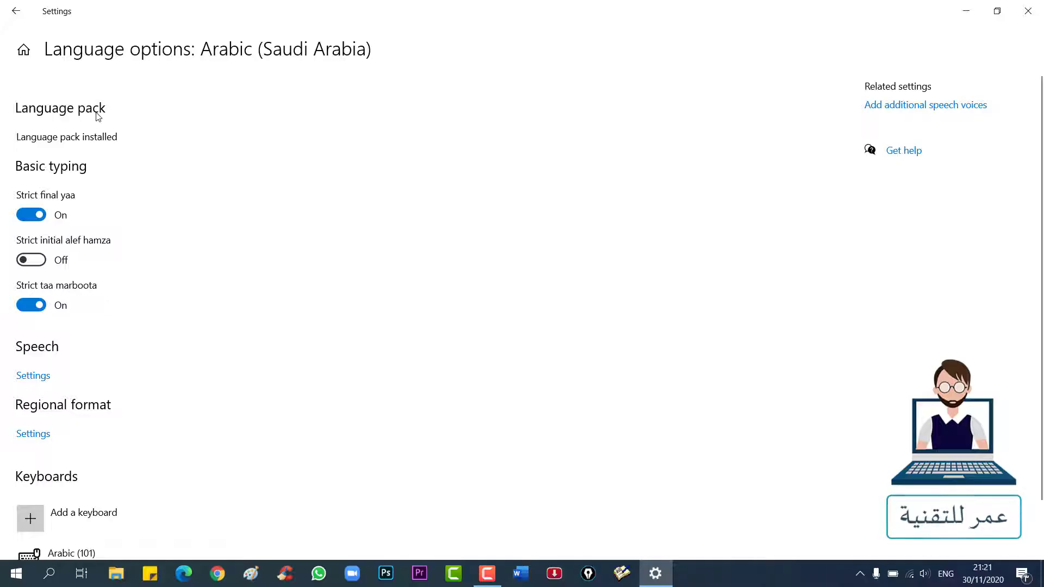
left_click(15, 11)
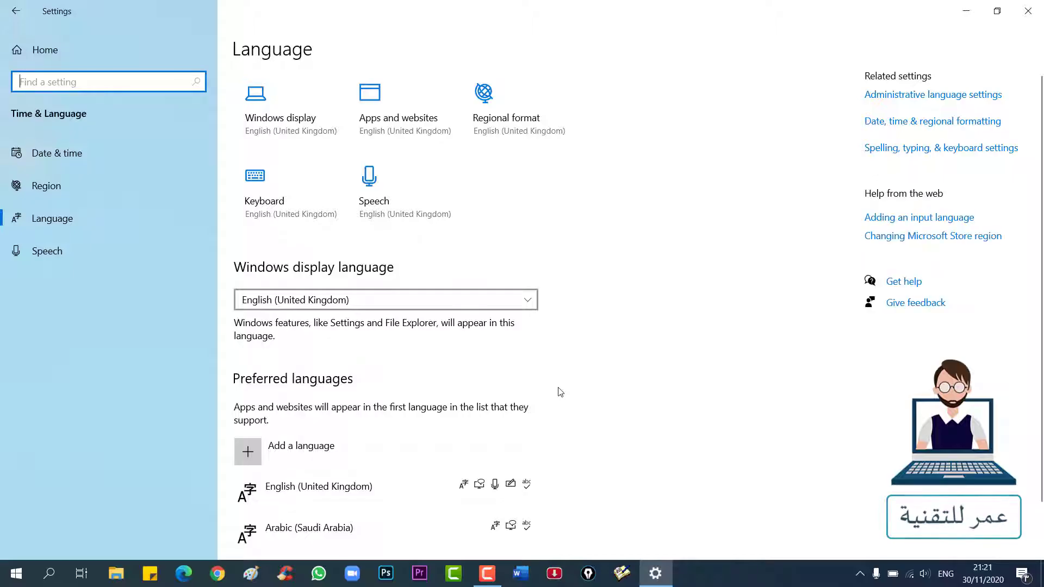
scroll(560, 392, "down", 2)
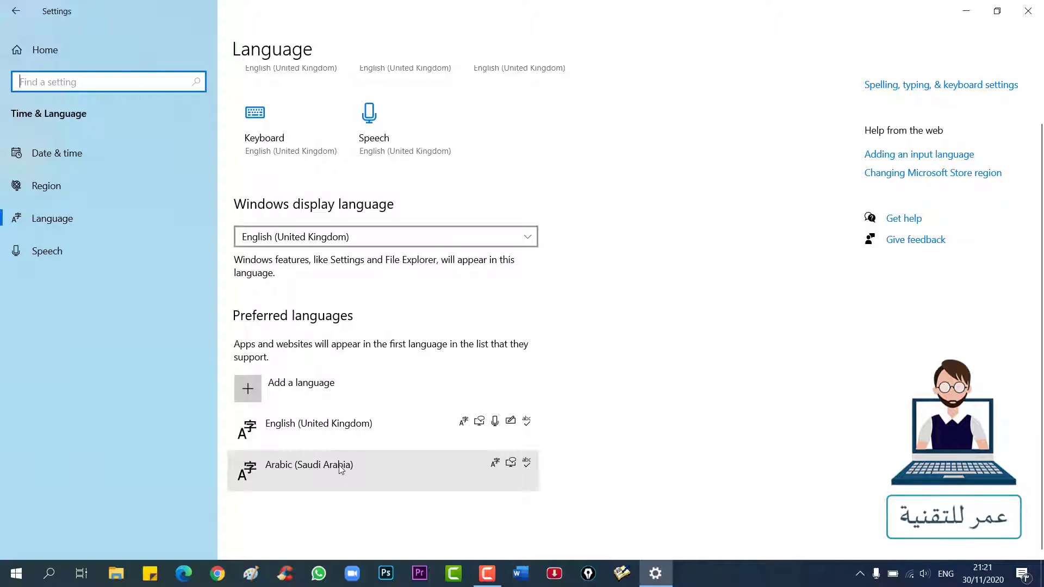
left_click(586, 430)
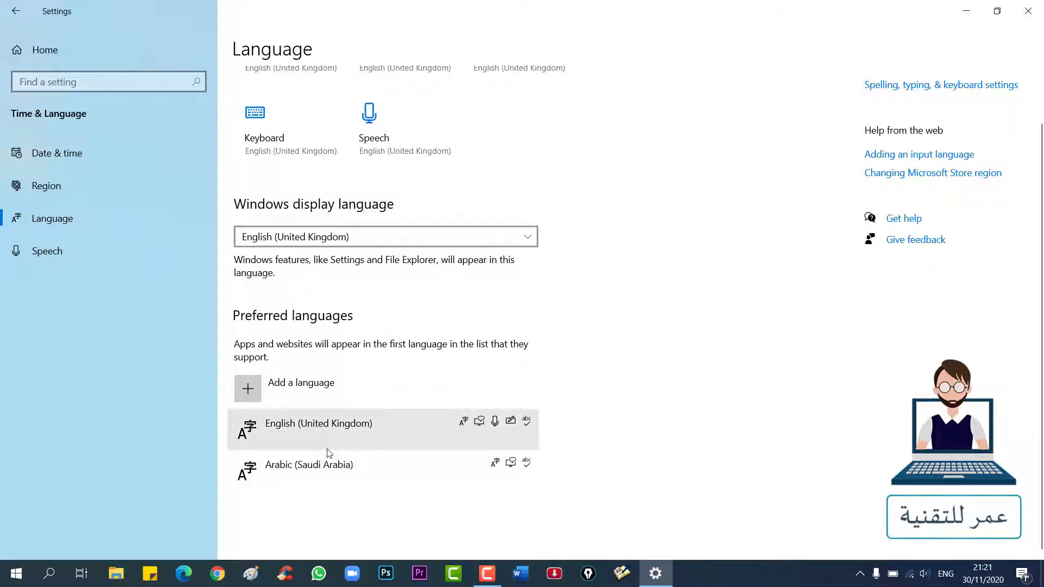
left_click(391, 480)
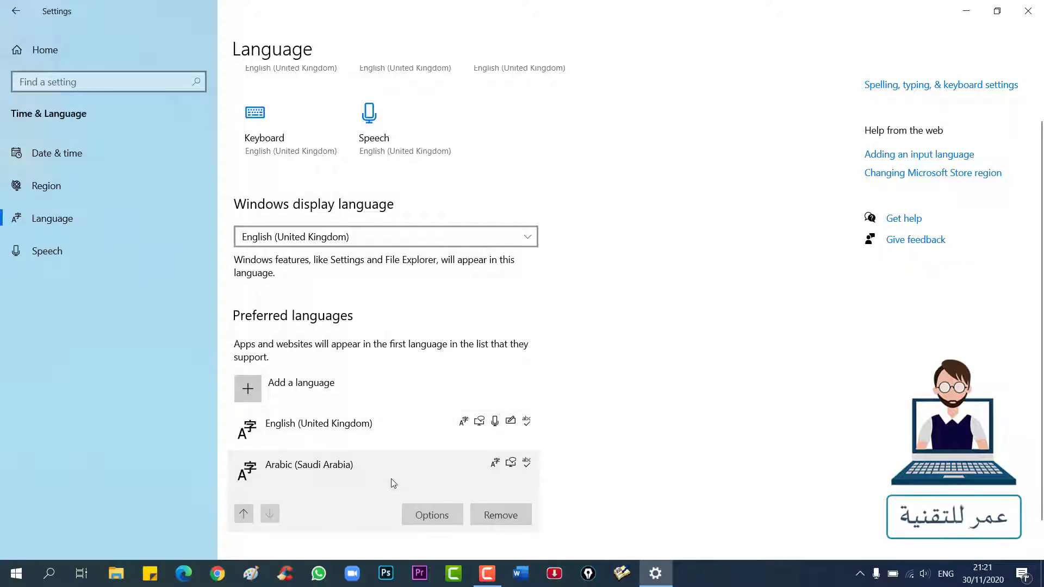
left_click(446, 520)
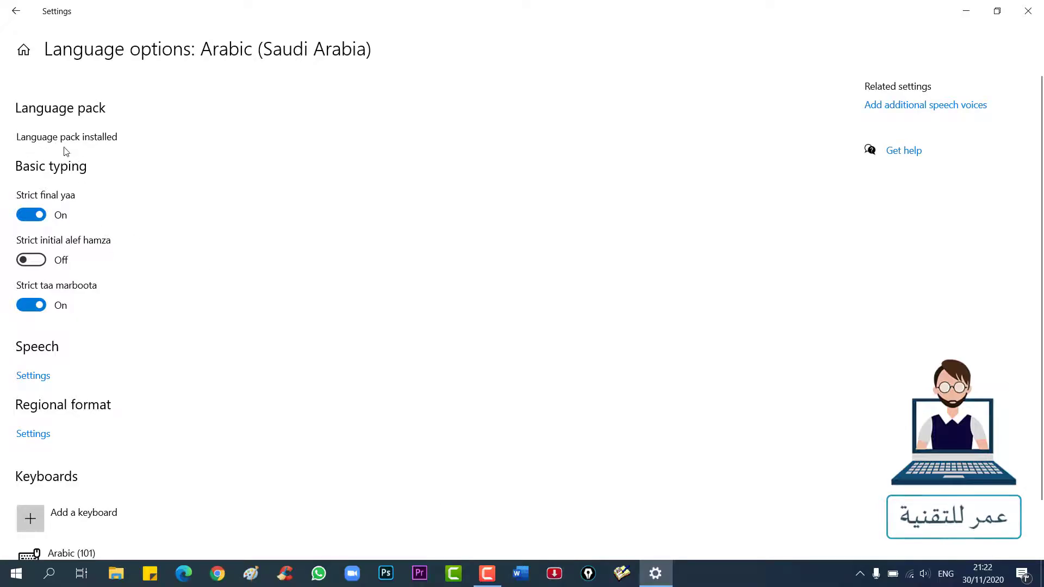
left_click(17, 12)
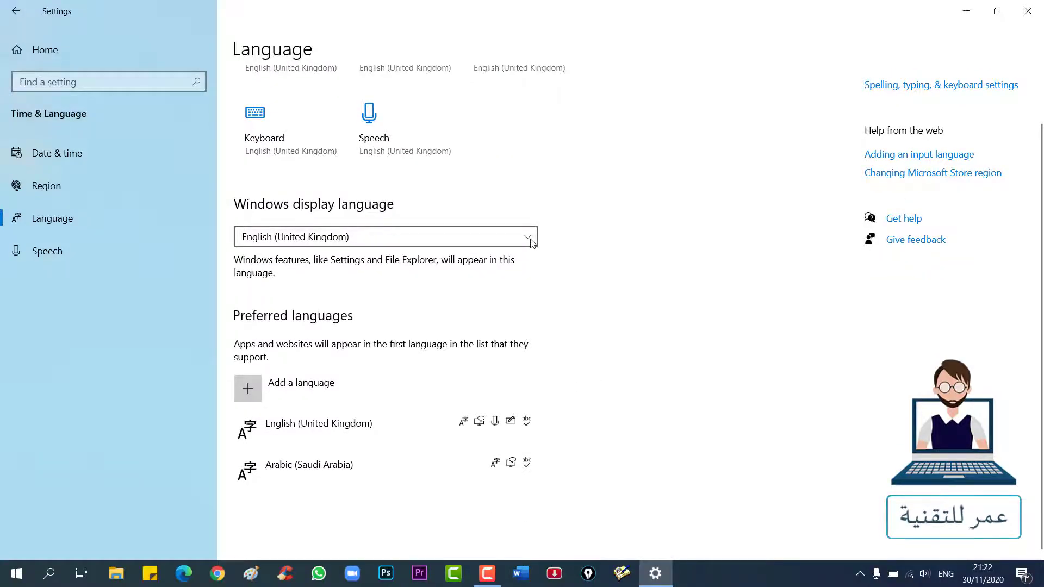
Set the Windows display language to Arabic (Saudi Arabia) and sign out immediately to apply it.
left_click(531, 241)
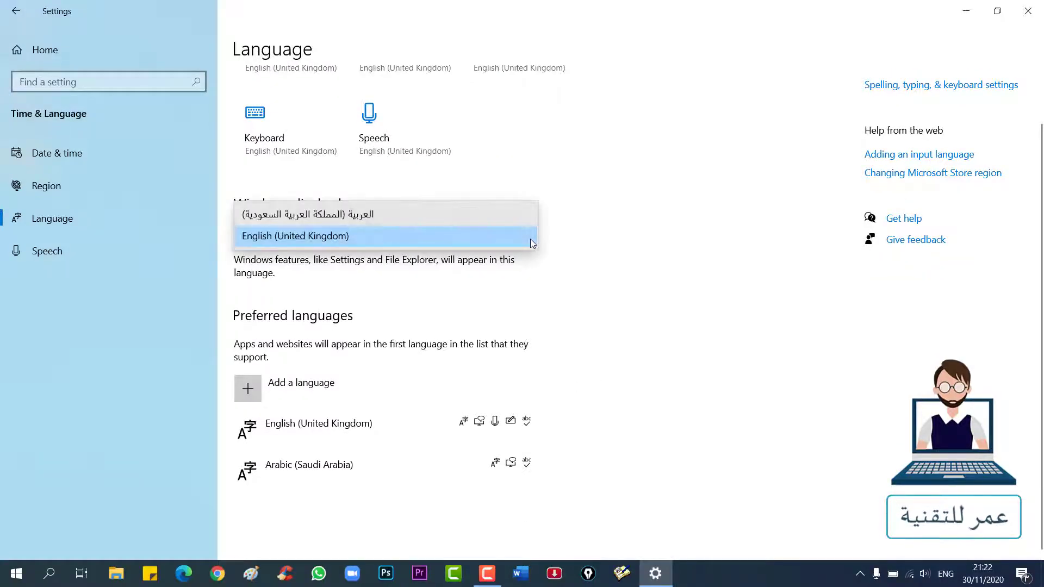
left_click(649, 212)
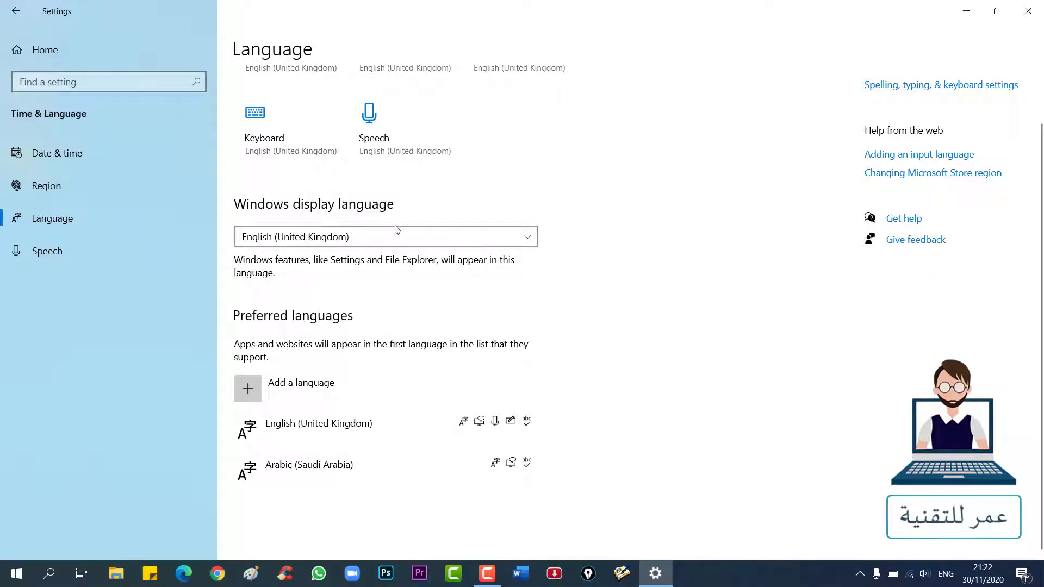
left_click(410, 237)
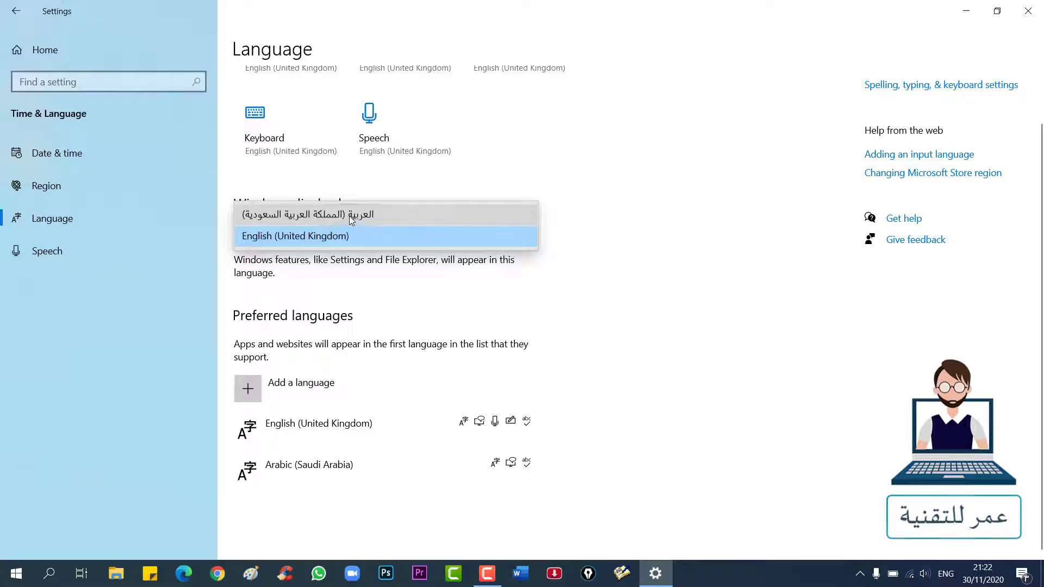
left_click(425, 214)
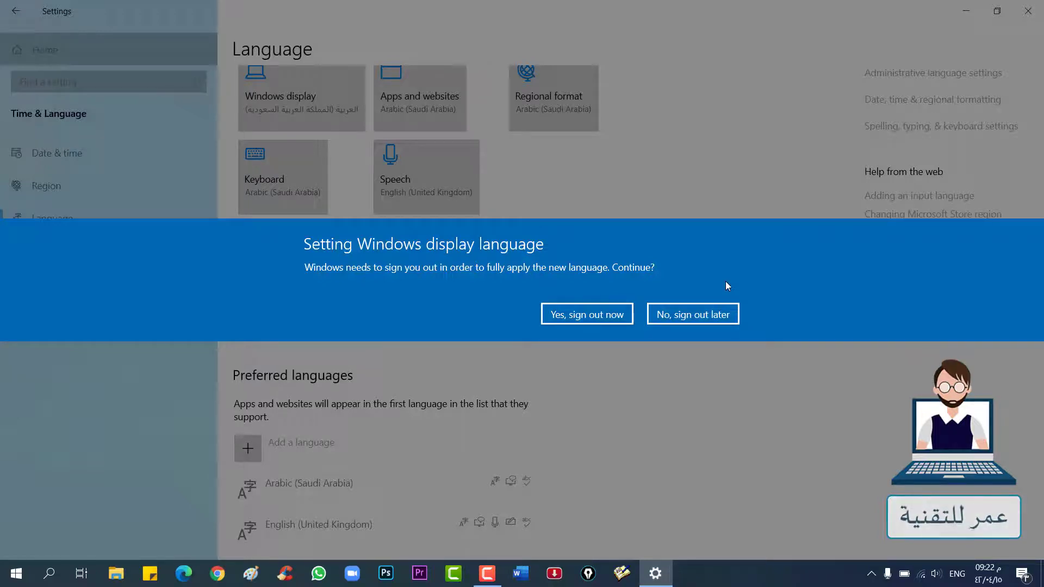
left_click(594, 315)
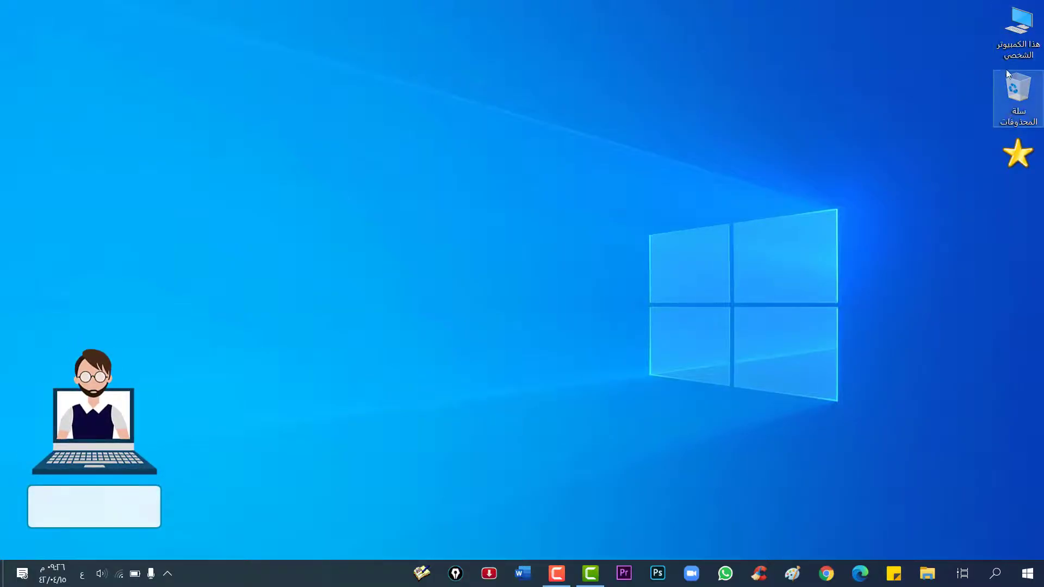
Inspect the Start menu and the This PC window in the Arabic interface, and close the window.
left_click(1027, 574)
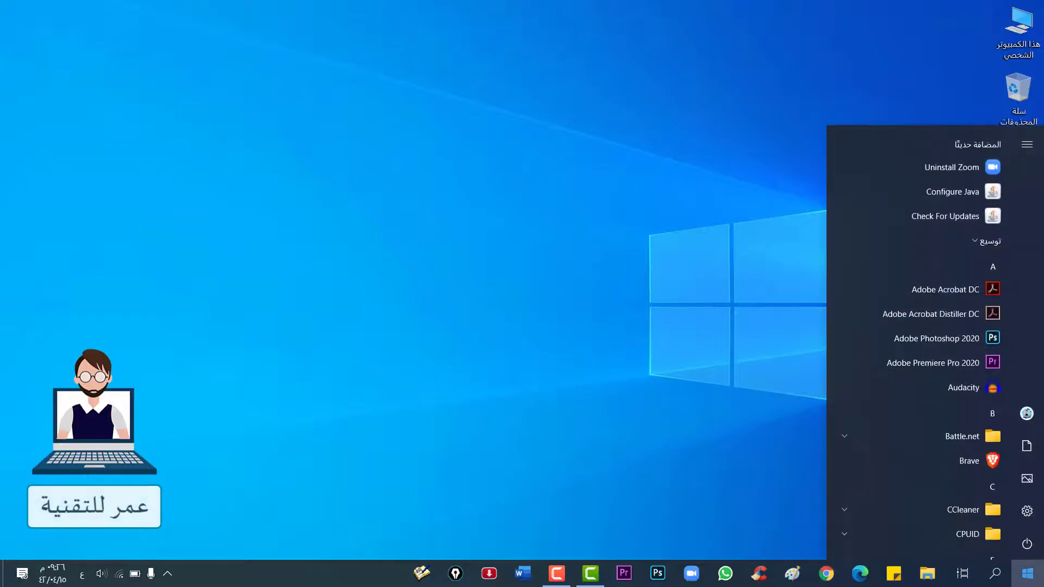
left_click(654, 461)
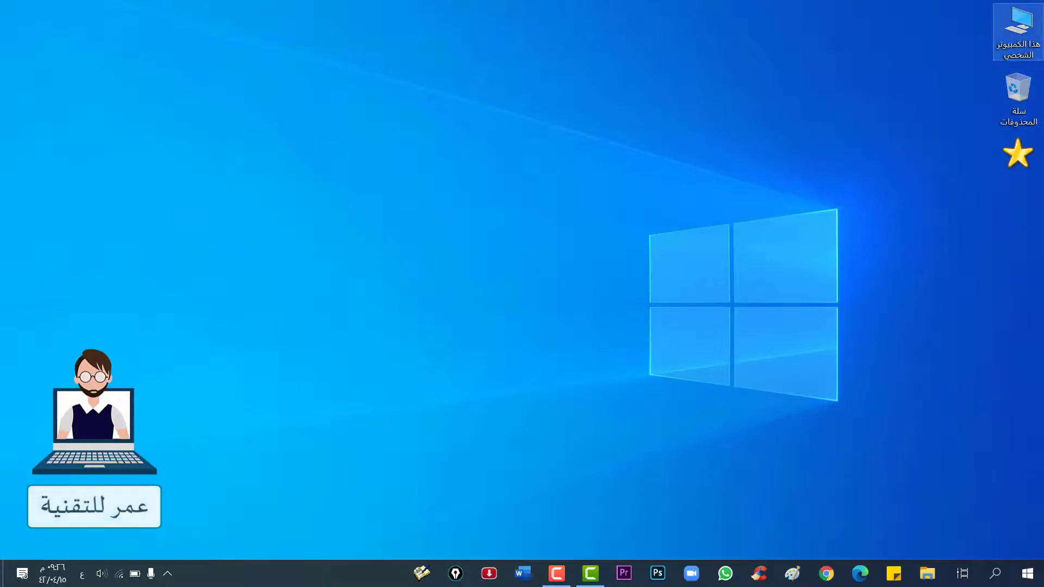
double_click(1001, 37)
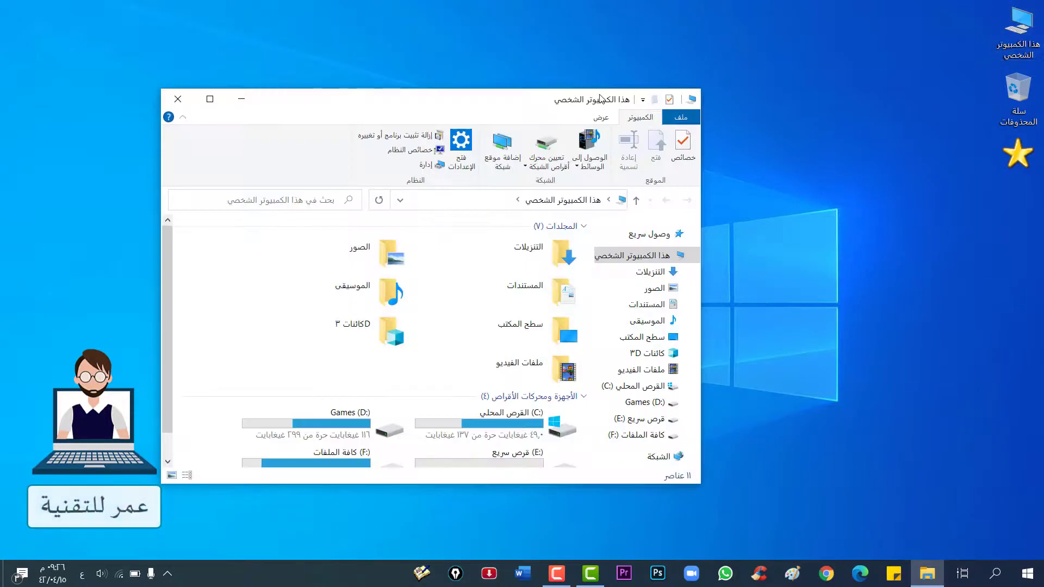
left_click_drag(562, 108, 647, 88)
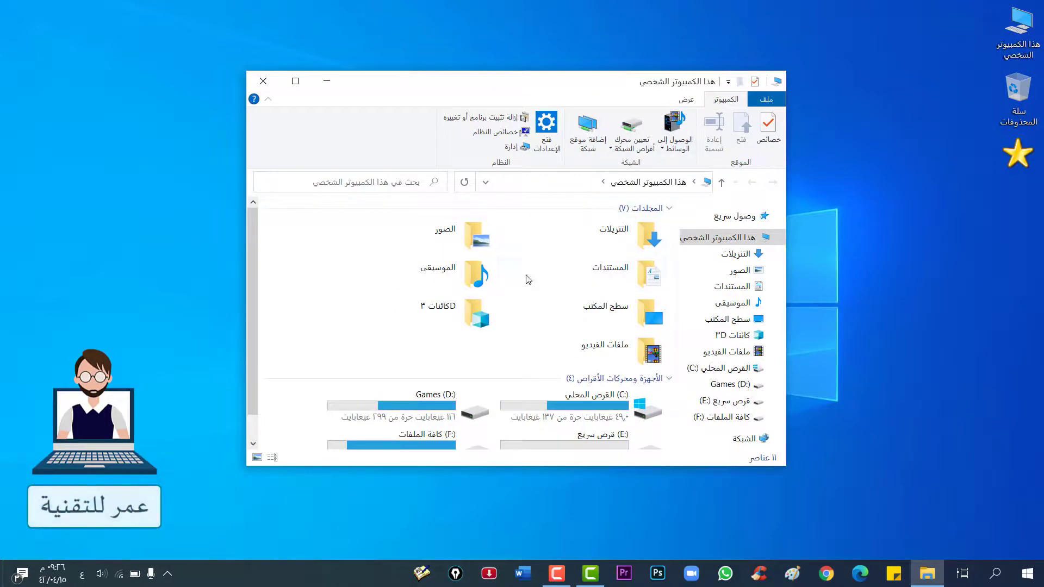
left_click(762, 98)
left_click(263, 81)
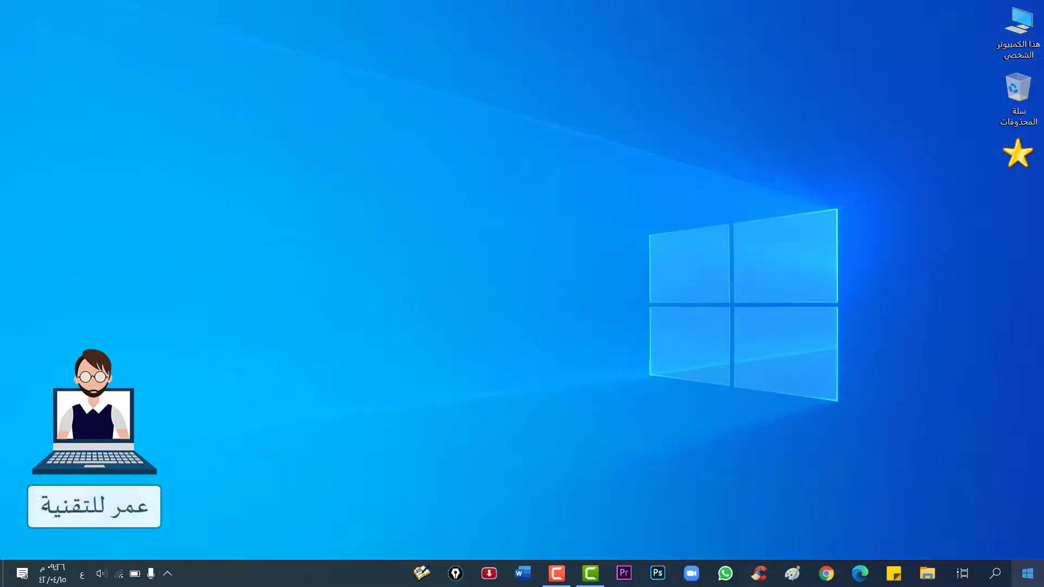
Reopen the Language page in the Arabic Settings and expand the English (United Kingdom) entry.
left_click(1028, 575)
left_click(1028, 508)
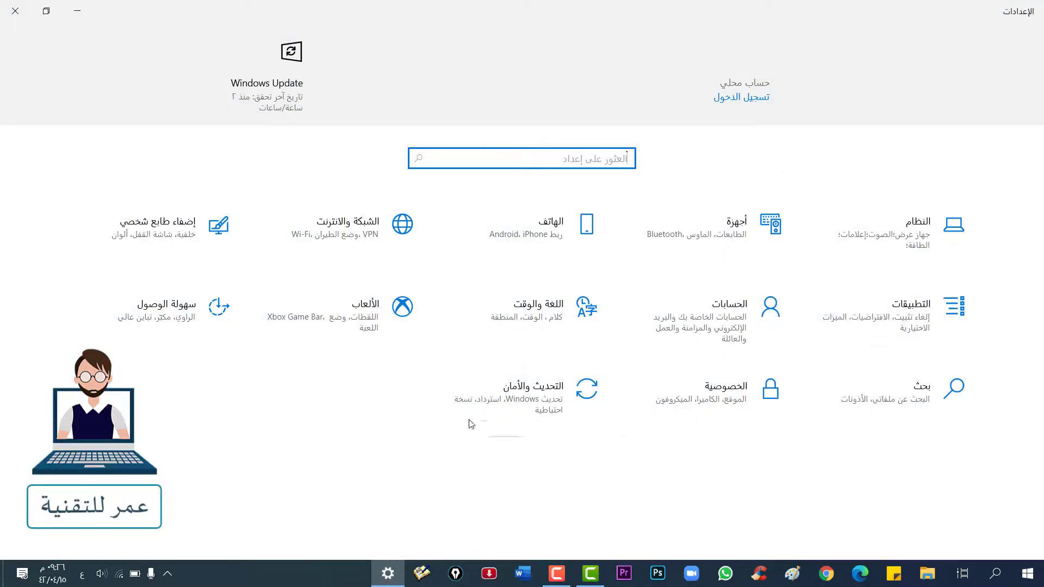
left_click(512, 347)
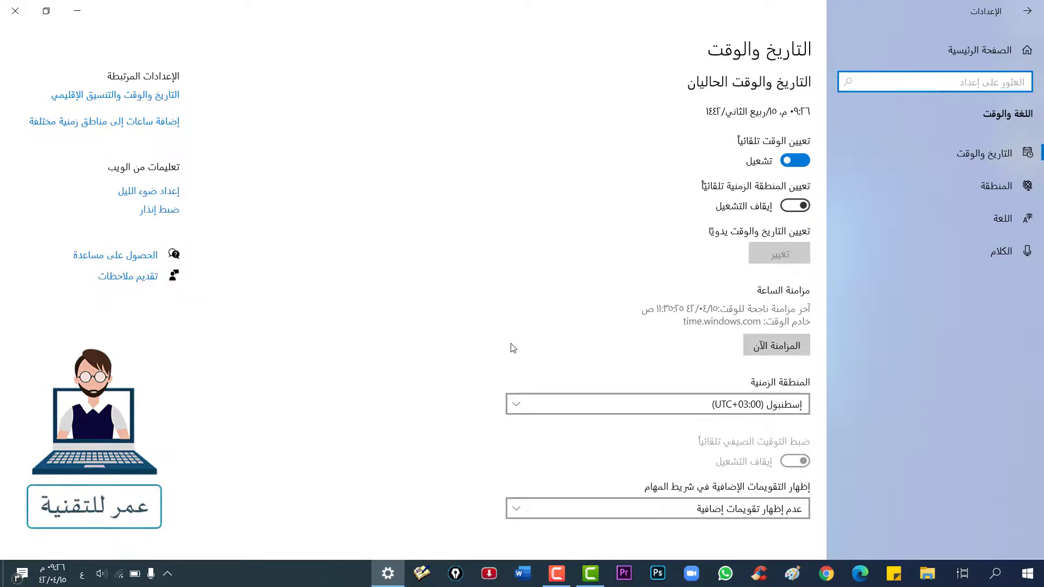
left_click(1040, 224)
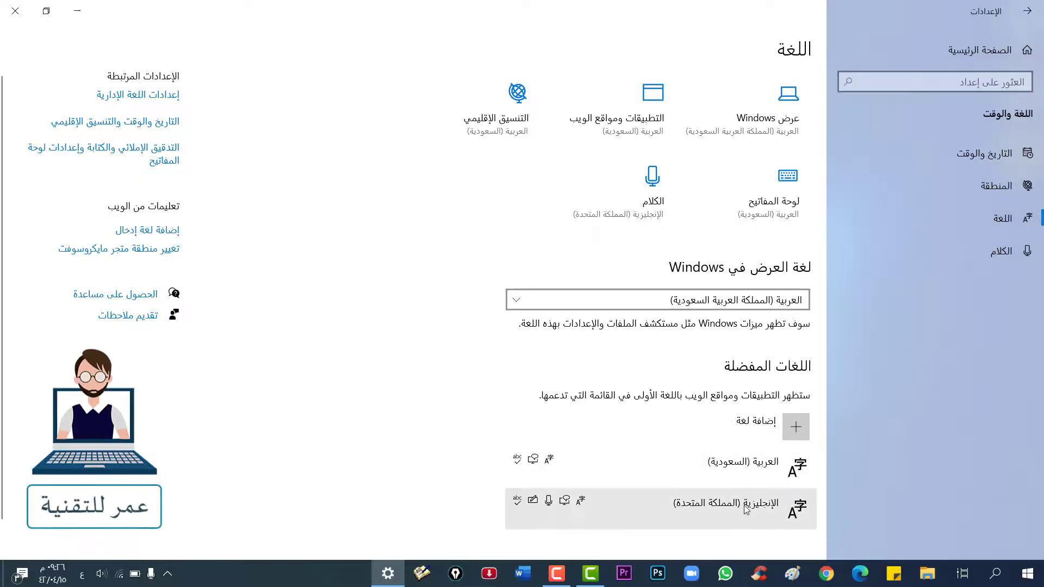
left_click(636, 499)
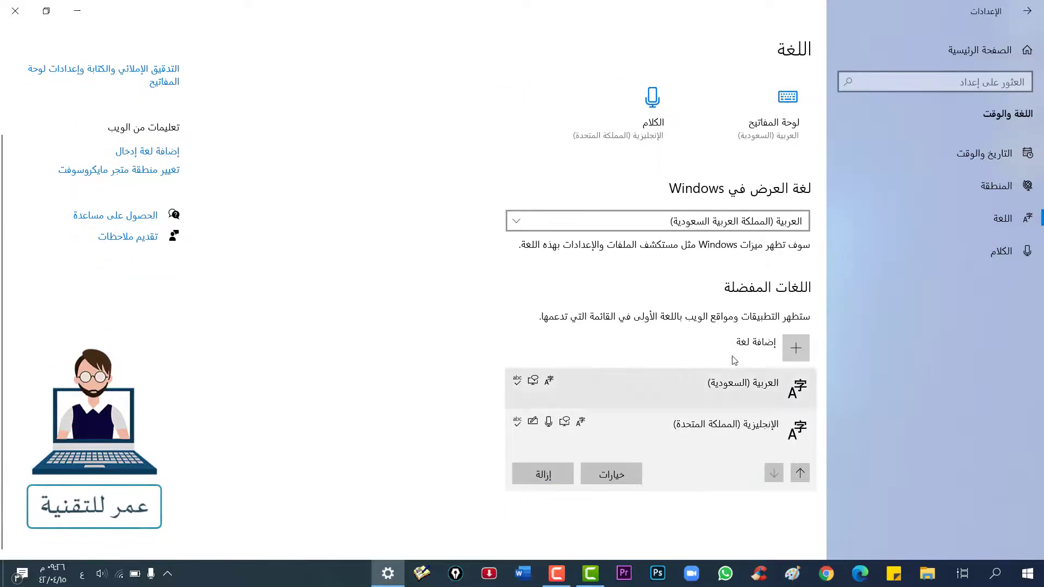
Set the Windows display language to English (United Kingdom), postpone the sign-out, and close Settings.
left_click(764, 222)
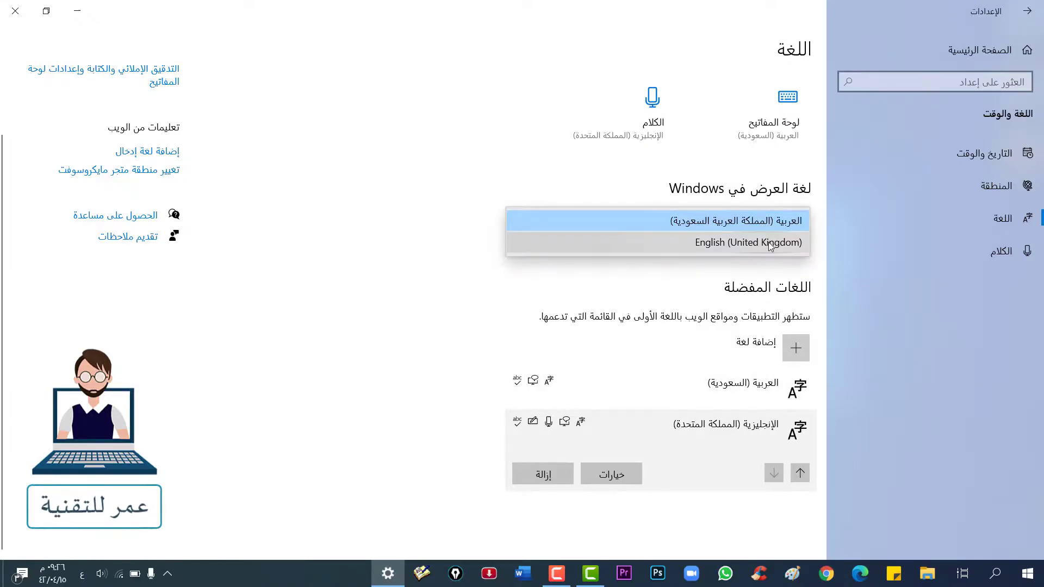
left_click(738, 244)
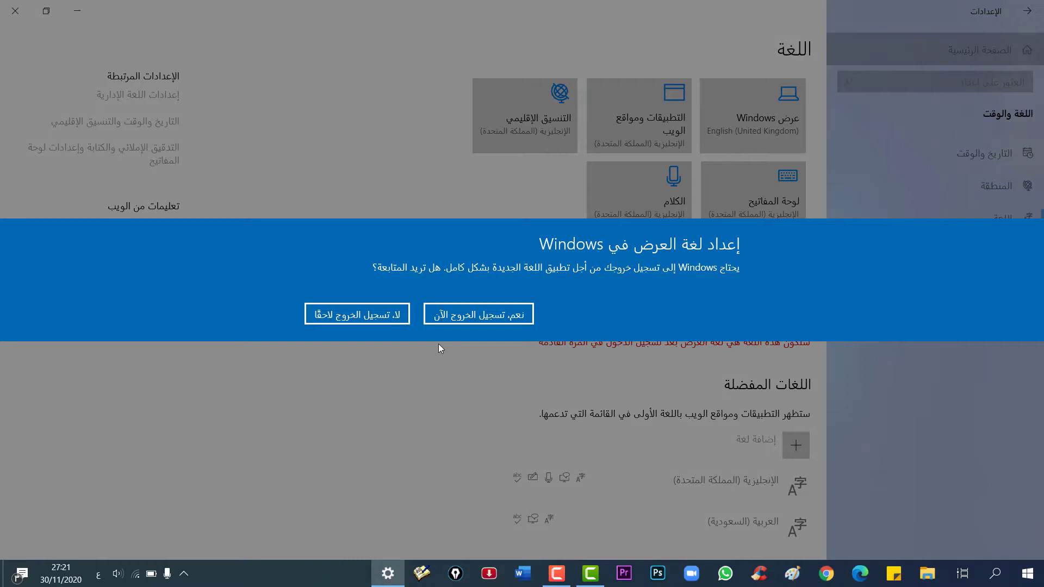
left_click(387, 318)
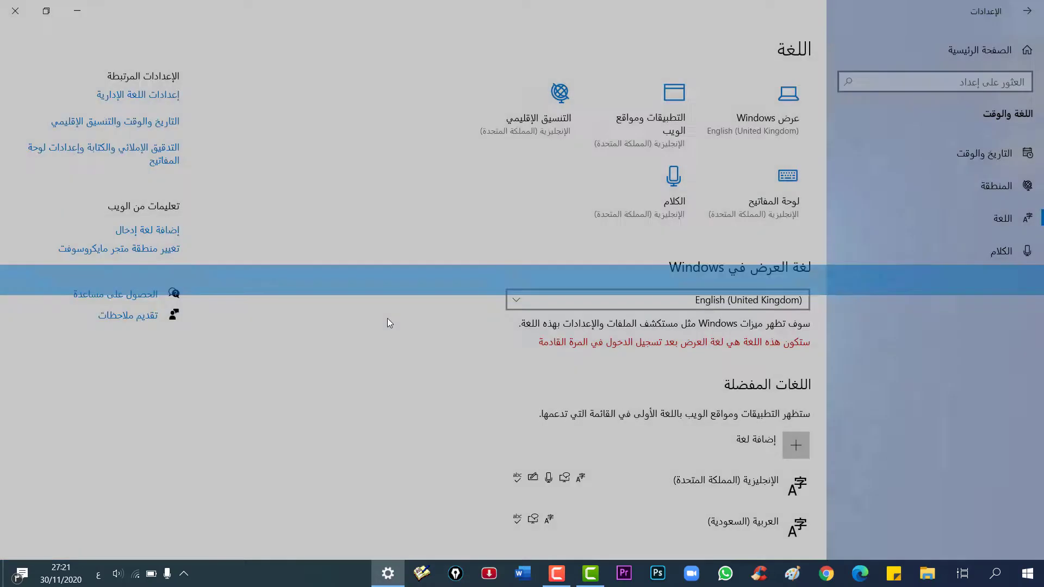
left_click(15, 11)
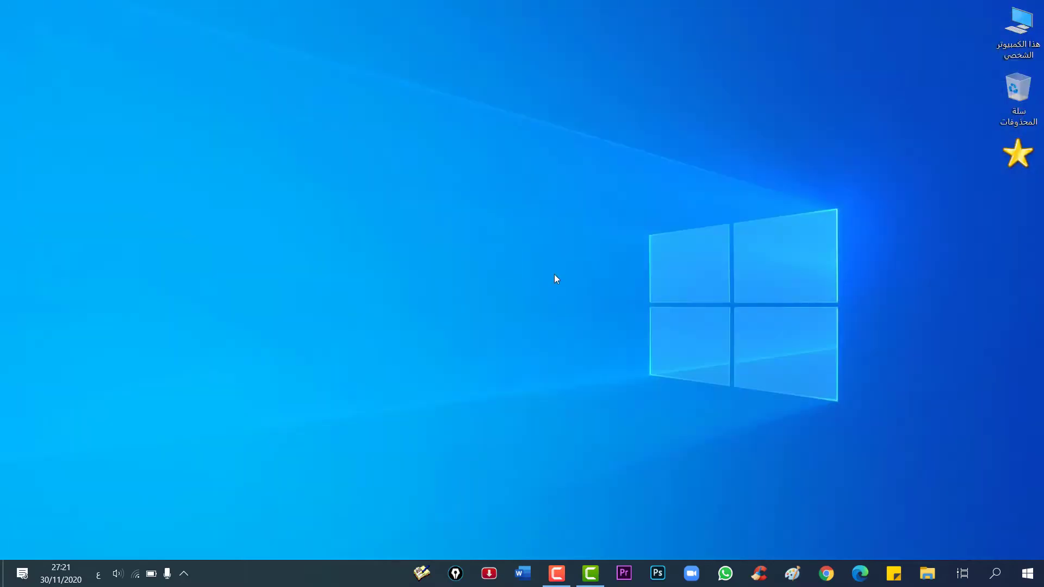